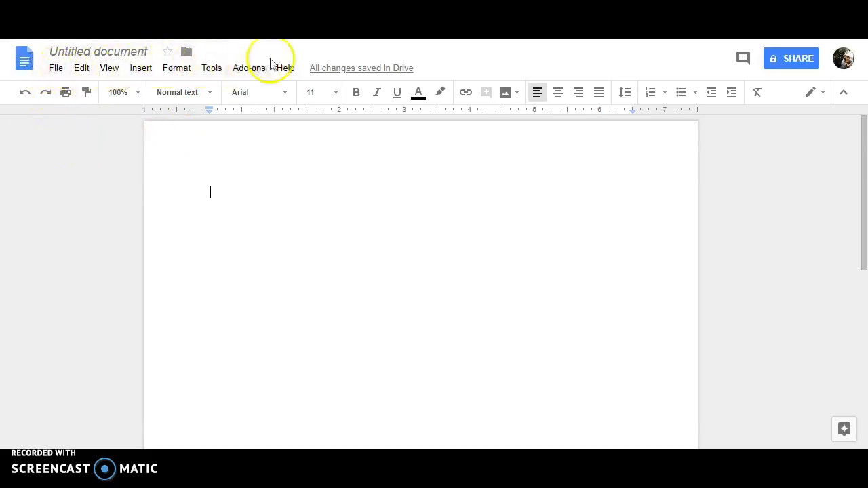
- Insert a table of contents with blue links at the start of the document
click(143, 70)
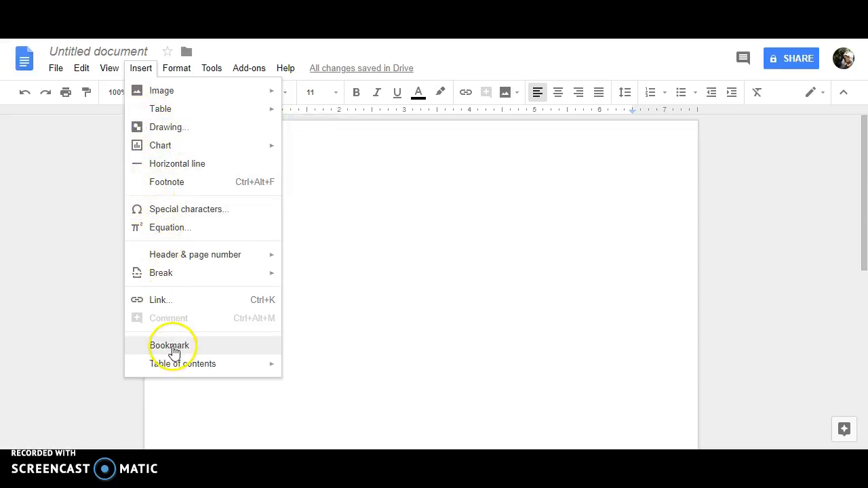
mouse_move(176, 373)
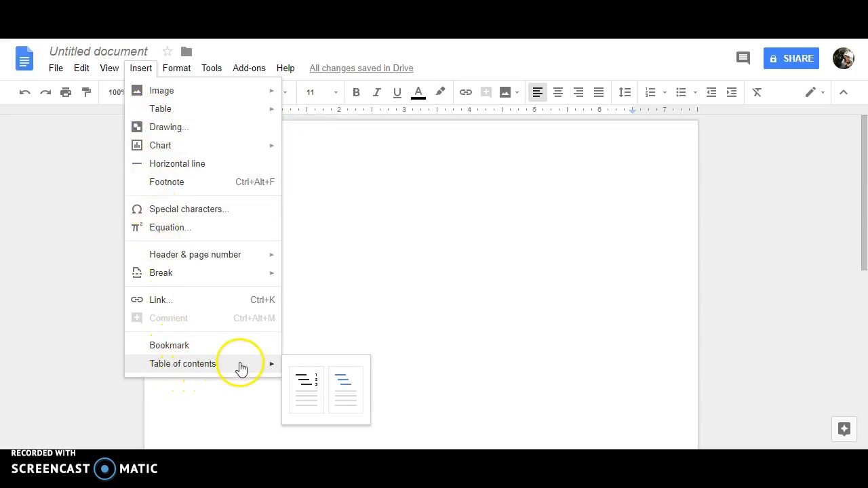
mouse_move(269, 364)
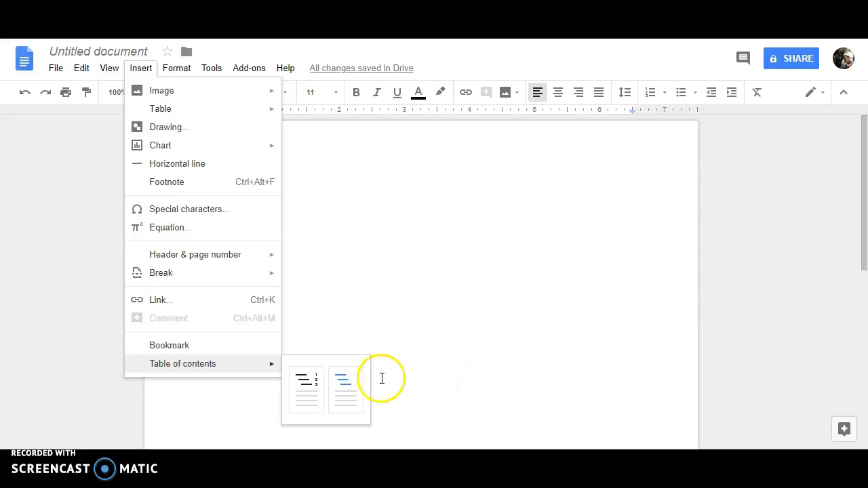
click(350, 382)
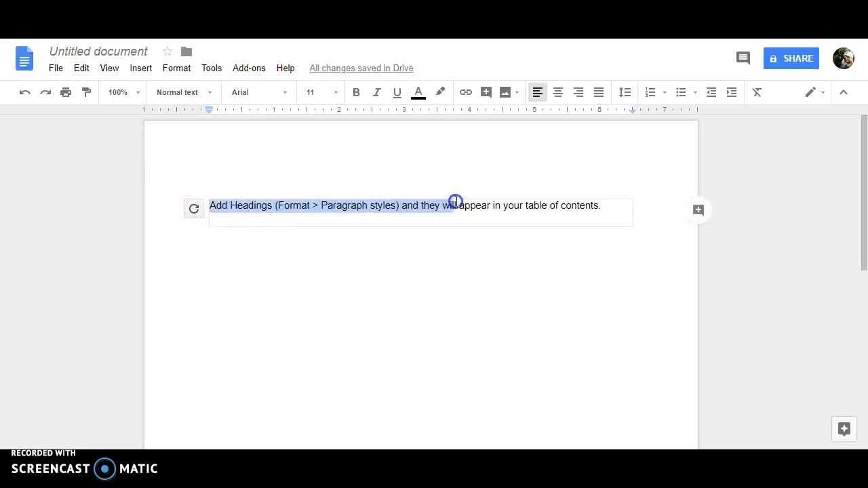
- Delete the placeholder text inside the table of contents
drag(533, 202, 598, 200)
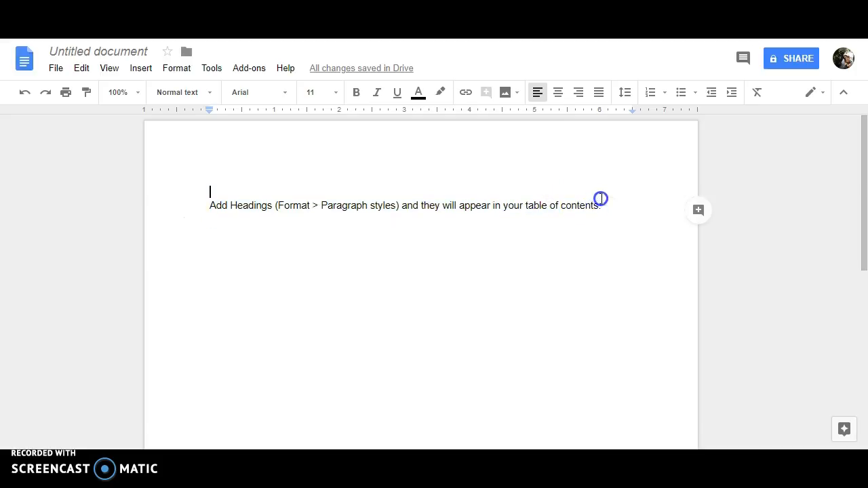
click(386, 208)
drag(602, 206, 226, 208)
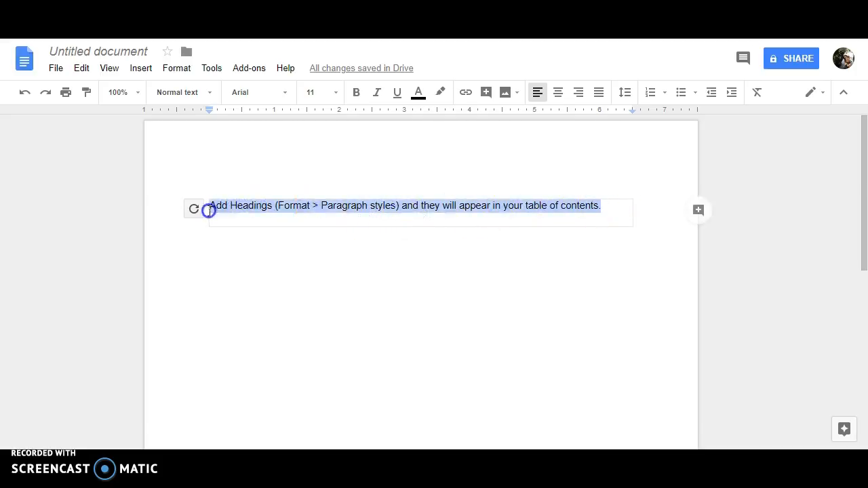
key(BackSpace)
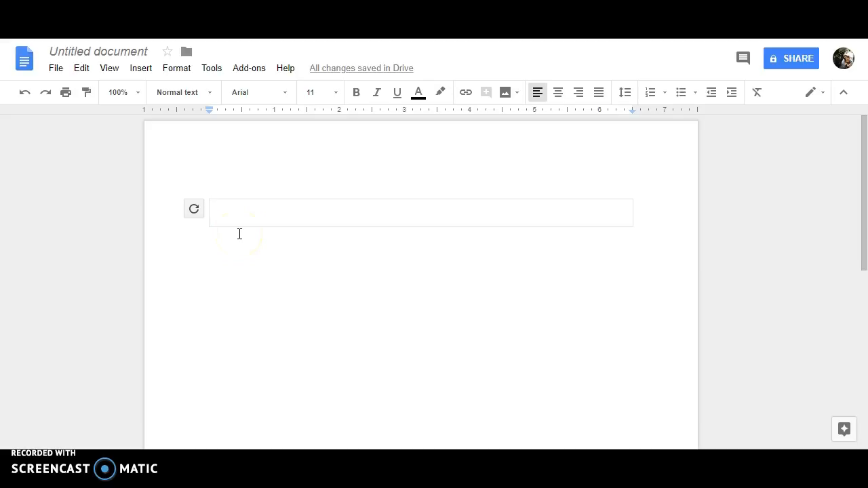
- Insert a page break in the emptied table of contents and add a Heading 1 line reading "Test" on the new page
key(ctrl+Return)
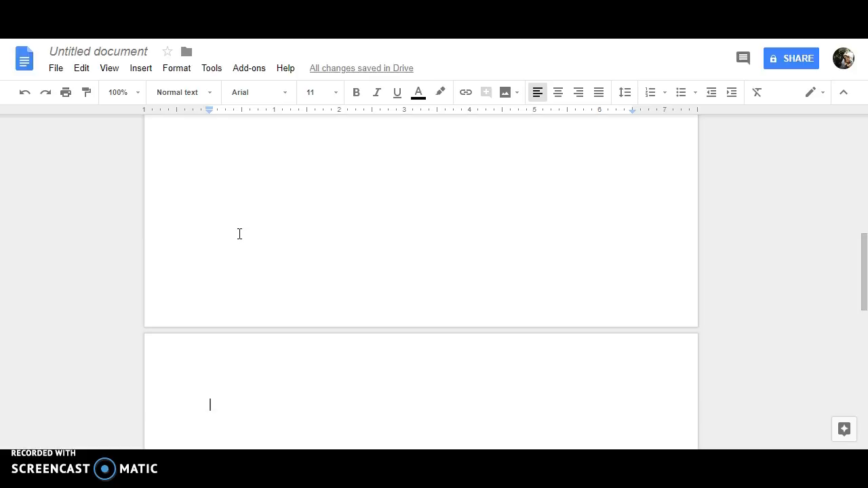
click(185, 96)
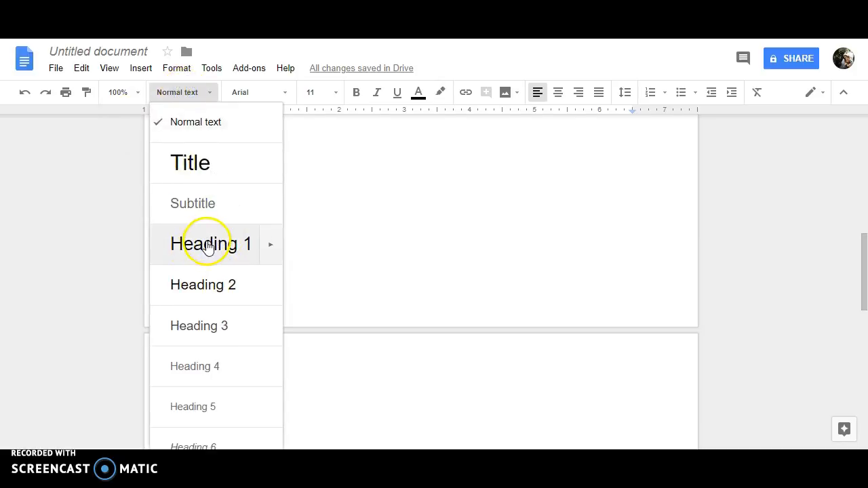
click(205, 243)
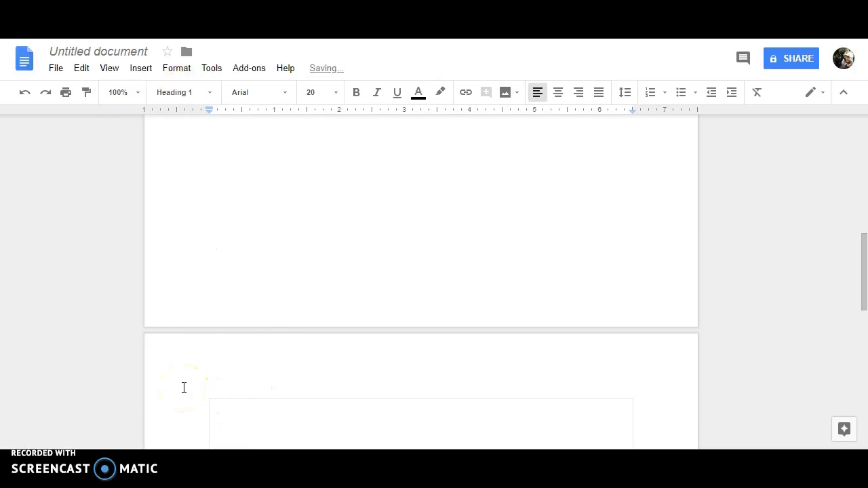
text(Test)
- Update the table of contents and check the page below it for the heading
scroll(207, 373, up, 8)
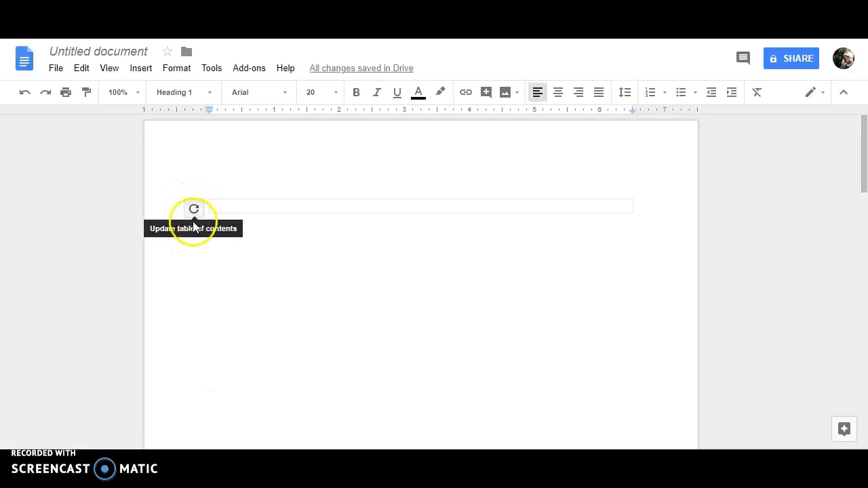
click(193, 211)
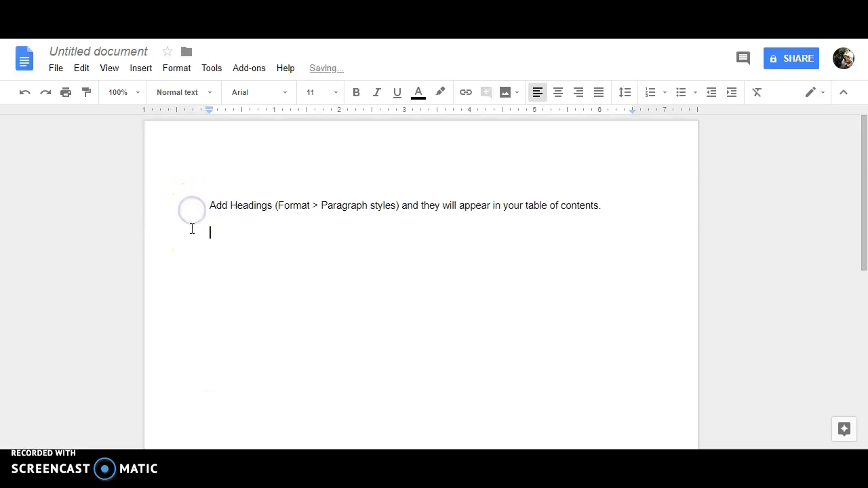
scroll(232, 258, down, 5)
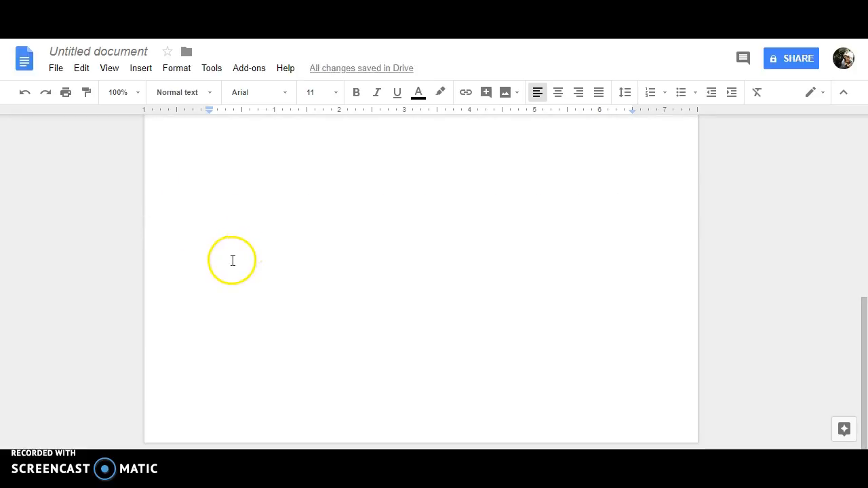
scroll(233, 262, up, 5)
- Insert a page break after the table of contents placeholder text and apply Heading 1 on the new page
click(601, 206)
key(ctrl+Return)
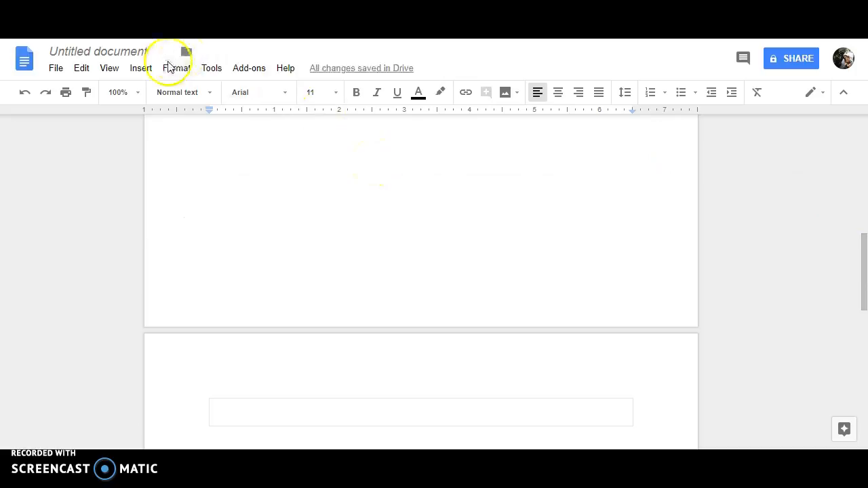
click(180, 92)
click(206, 245)
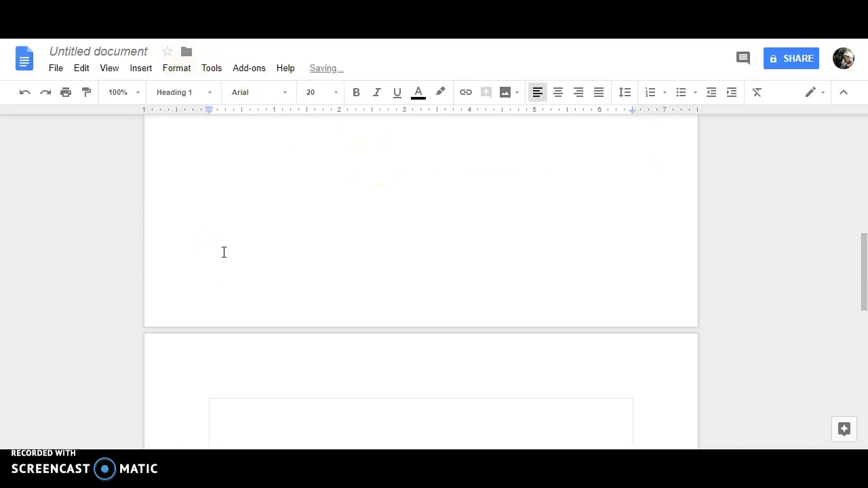
- Refresh the table of contents again and look through the rest of the document for the new page
scroll(371, 163, up, 8)
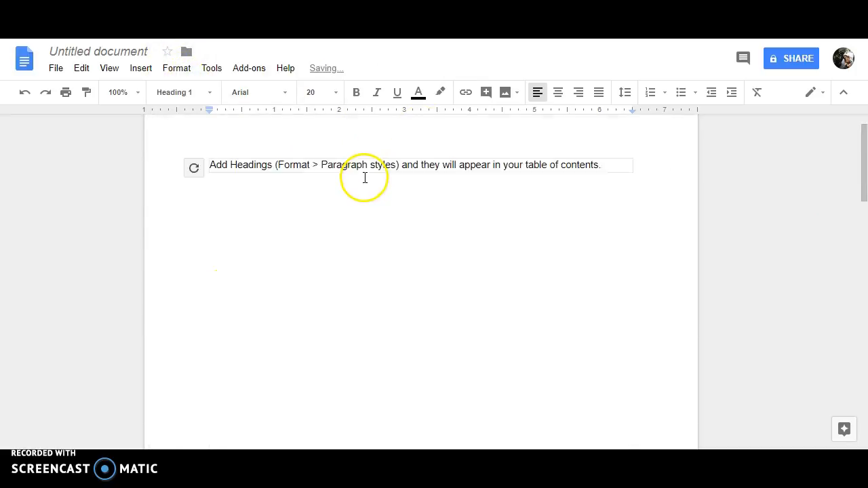
click(190, 215)
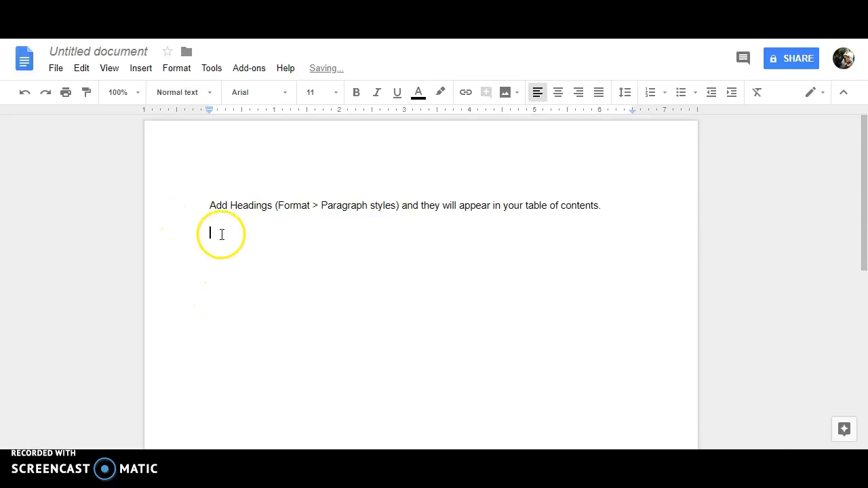
click(190, 208)
scroll(224, 258, down, 8)
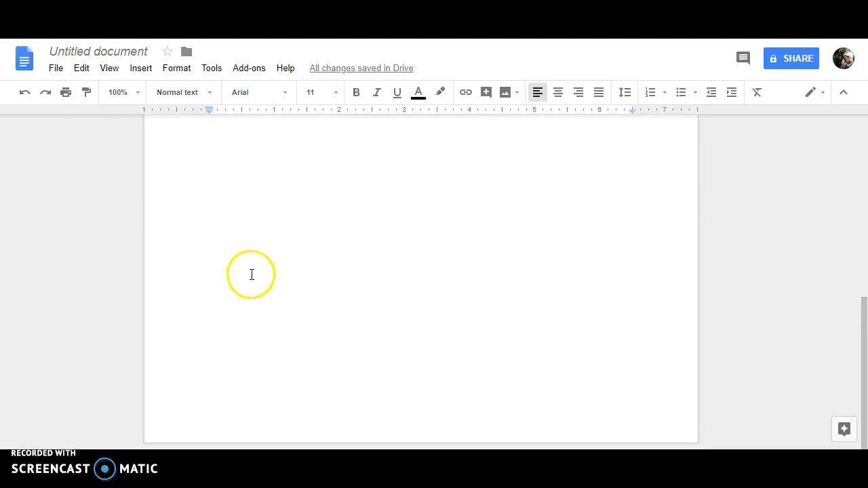
scroll(251, 275, up, 8)
click(191, 210)
scroll(350, 291, down, 5)
scroll(352, 291, up, 5)
- Add a blank line and a page break after the placeholder text, and enter "TEST" on the new page
click(594, 210)
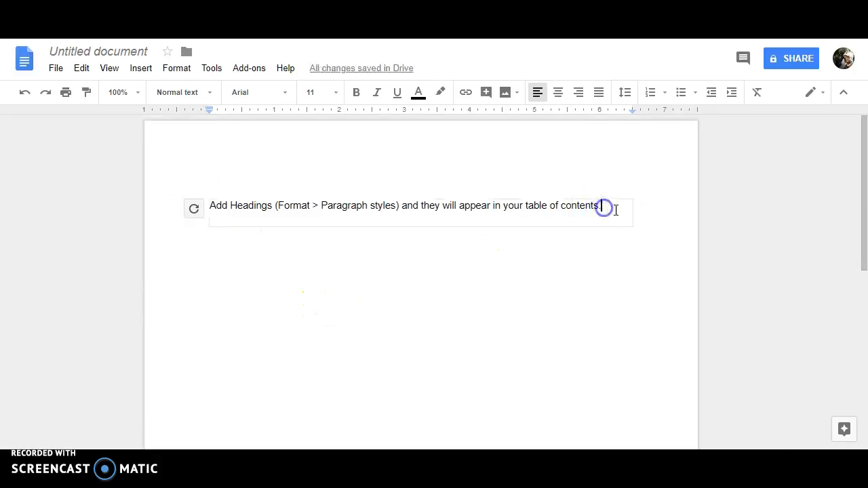
key(Return)
key(ctrl+Return)
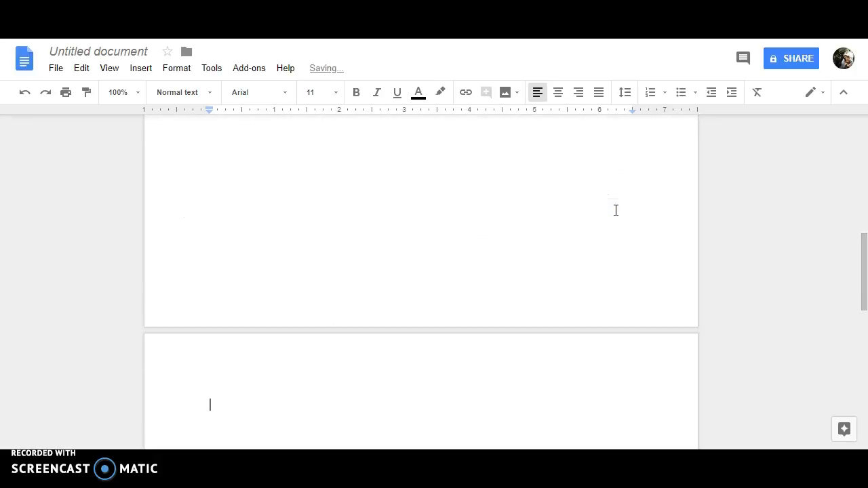
text(TEST)
- Apply the Heading 1 paragraph style to "TEST" and update the table of contents
click(169, 68)
mouse_move(181, 112)
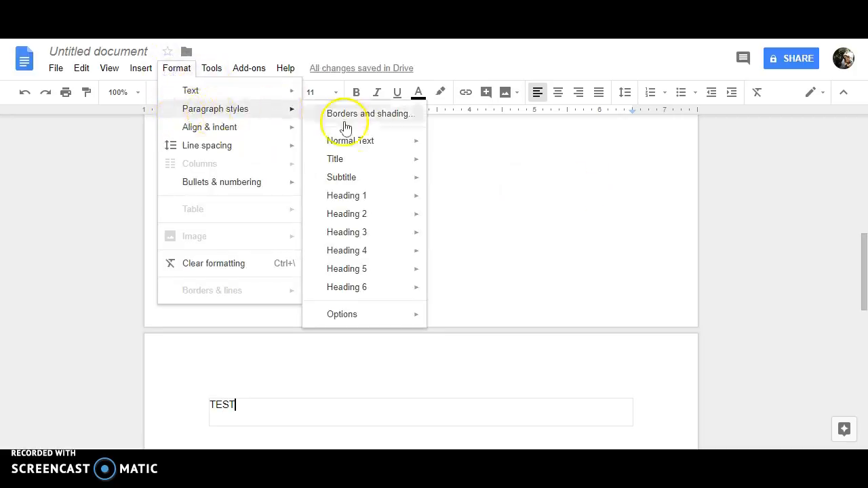
mouse_move(353, 195)
click(479, 201)
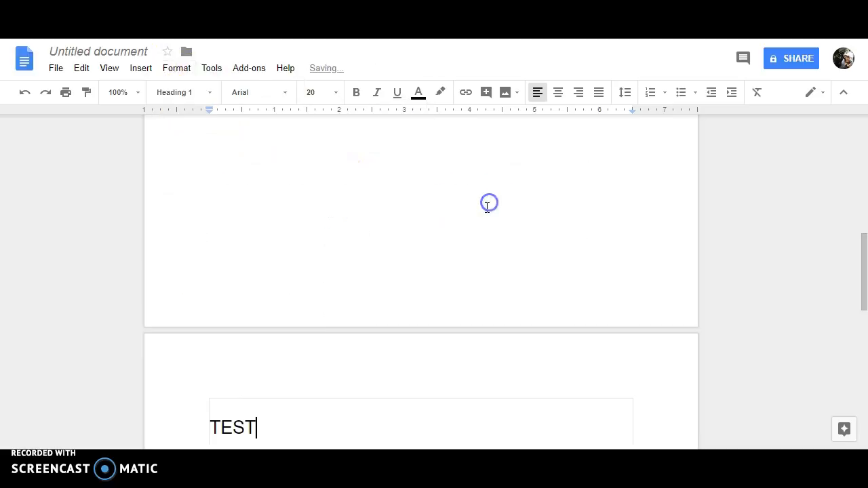
scroll(316, 204, up, 8)
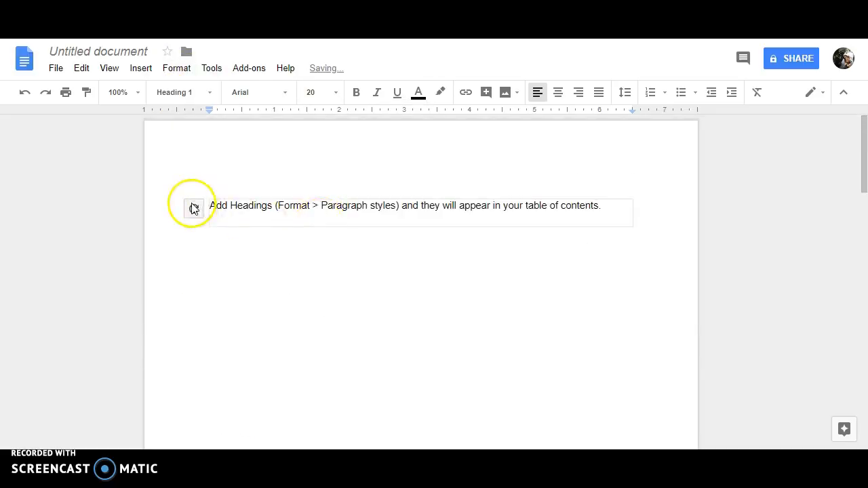
click(194, 207)
- Update the Heading 1 paragraph style to match the formatting of the empty line below the table of contents
click(171, 95)
click(169, 127)
click(171, 68)
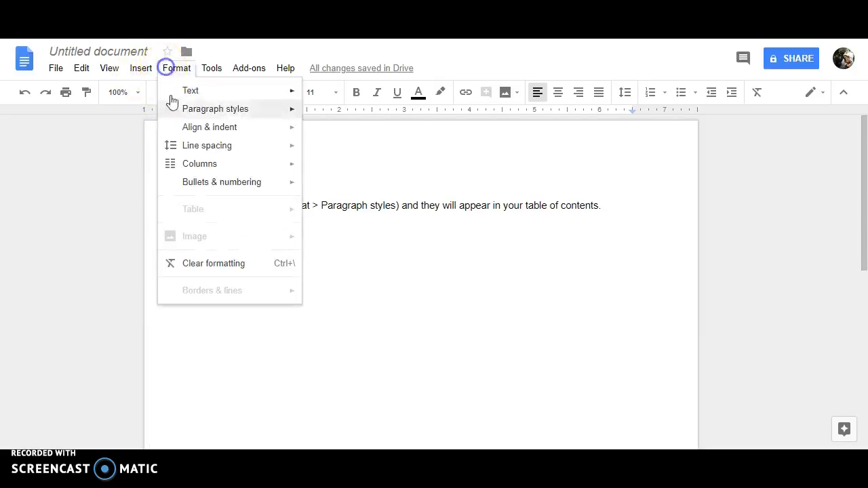
mouse_move(201, 110)
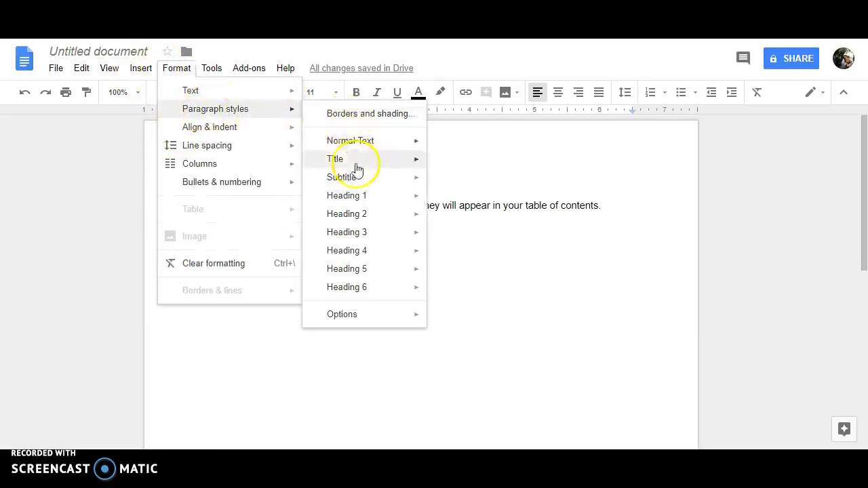
mouse_move(347, 319)
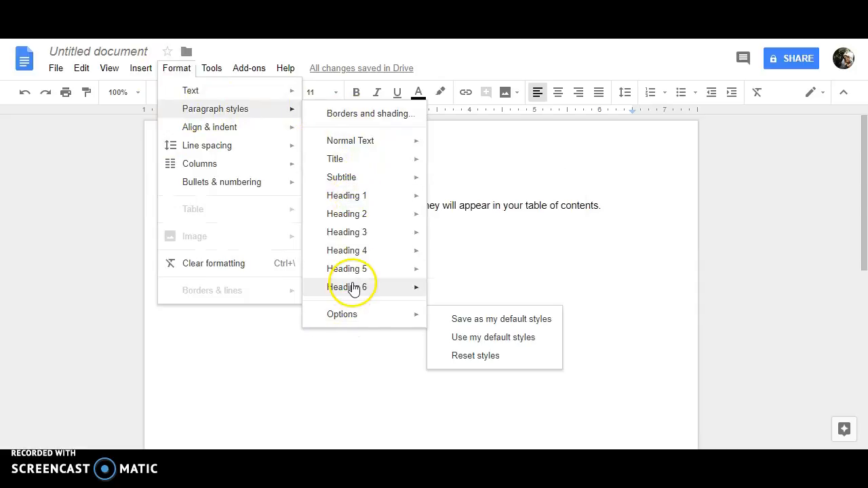
mouse_move(348, 156)
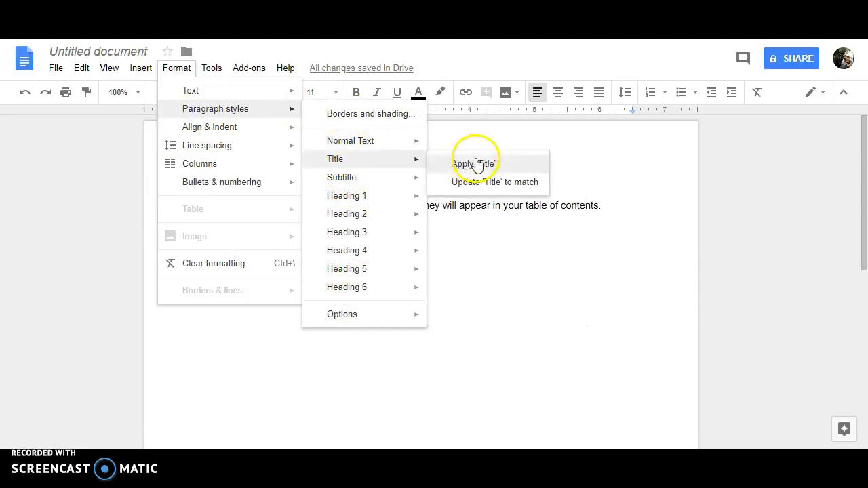
mouse_move(366, 195)
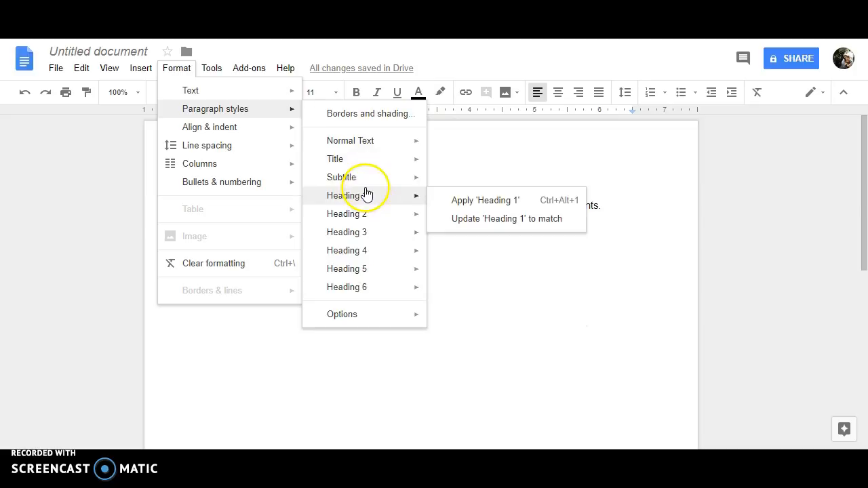
click(466, 218)
- Insert a page break below the table of contents and add a Heading 1 line reading "Test" on the new page
scroll(277, 212, down, 5)
click(277, 223)
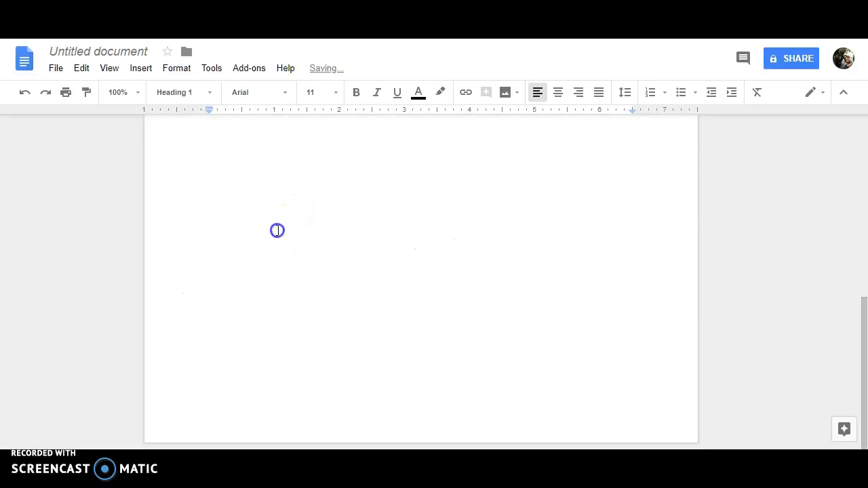
key(ctrl+Return)
click(201, 92)
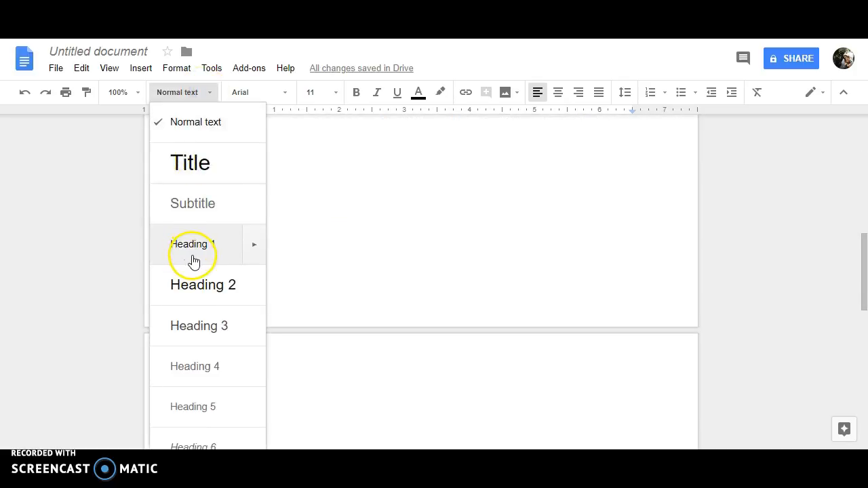
click(205, 248)
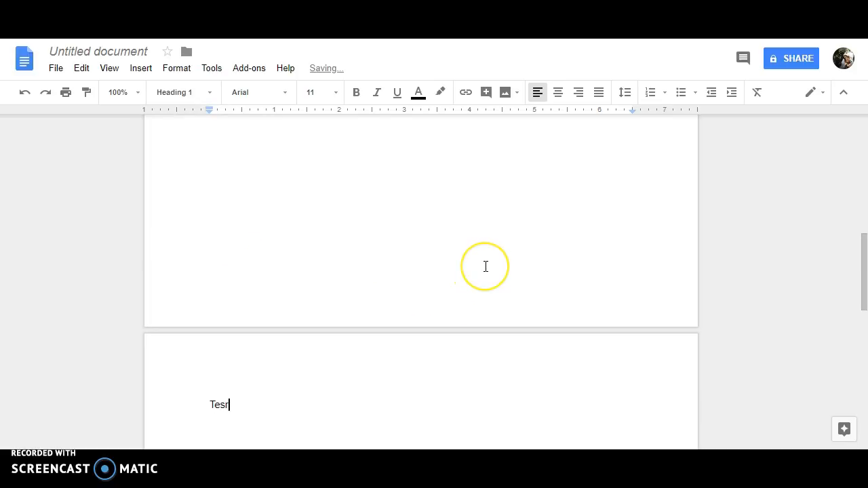
- Update the table of contents to include the "Test" heading
scroll(325, 227, up, 8)
click(208, 201)
click(196, 210)
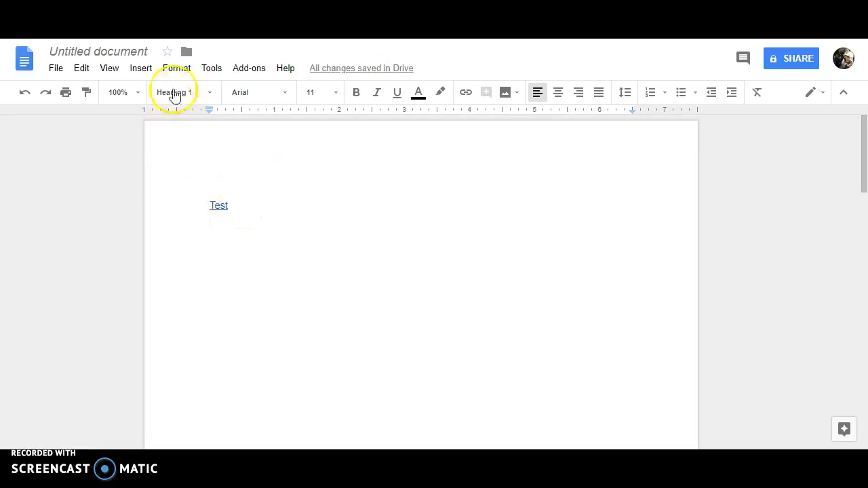
click(180, 73)
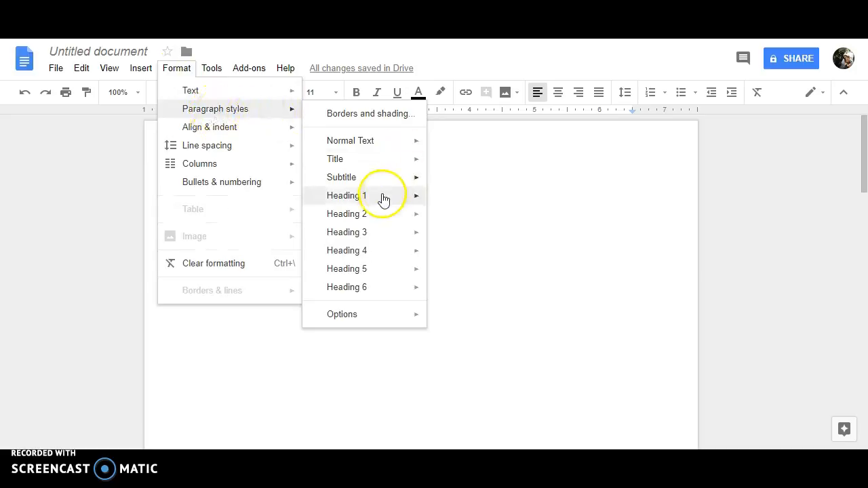
mouse_move(372, 197)
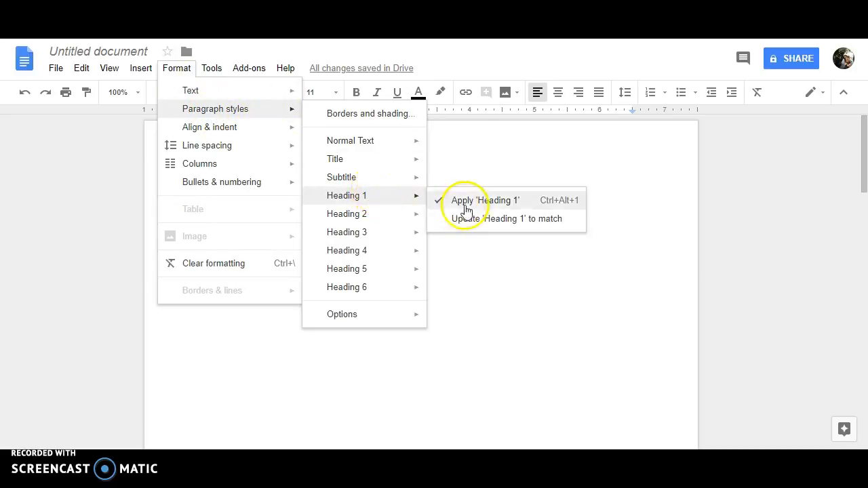
mouse_move(407, 197)
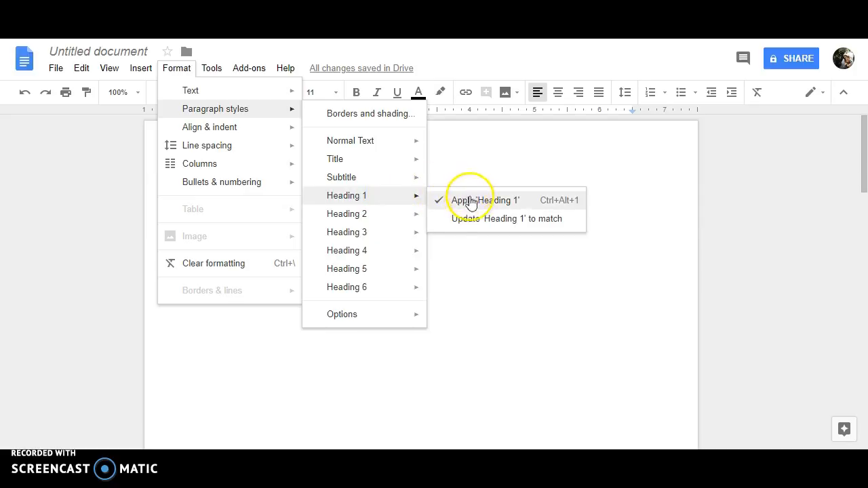
click(576, 282)
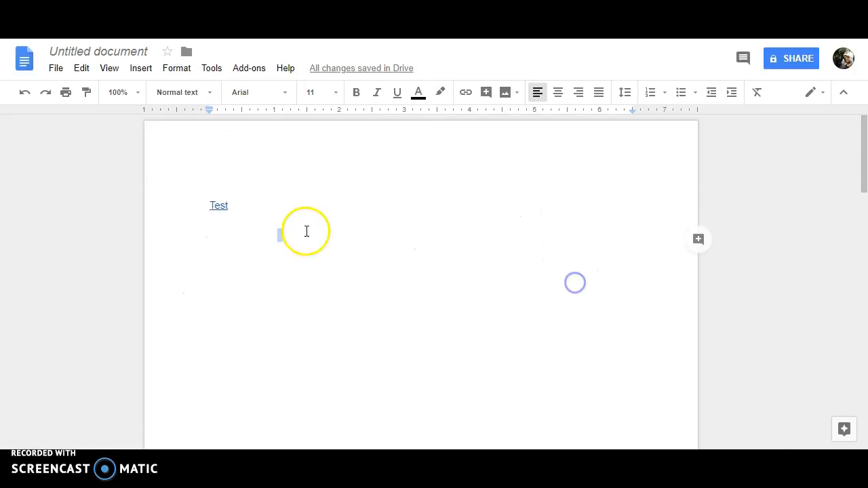
- Refresh the table of contents on the first page
click(234, 206)
scroll(279, 211, down, 2)
scroll(279, 211, up, 2)
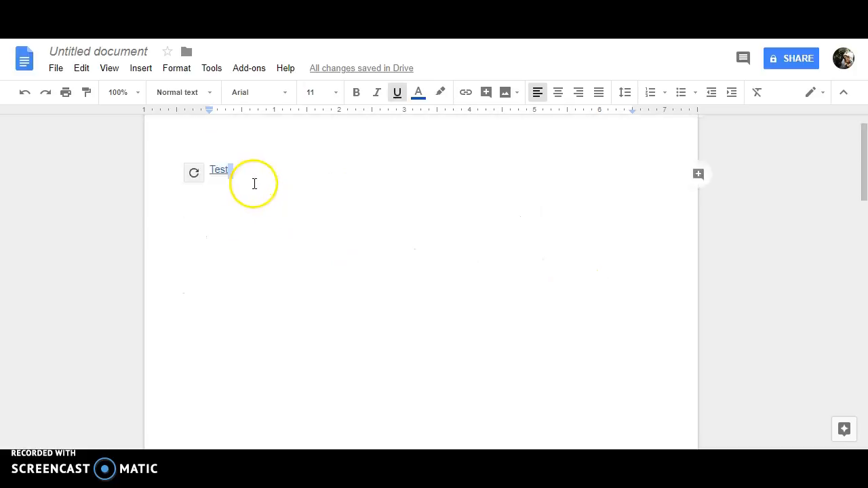
click(226, 209)
click(198, 211)
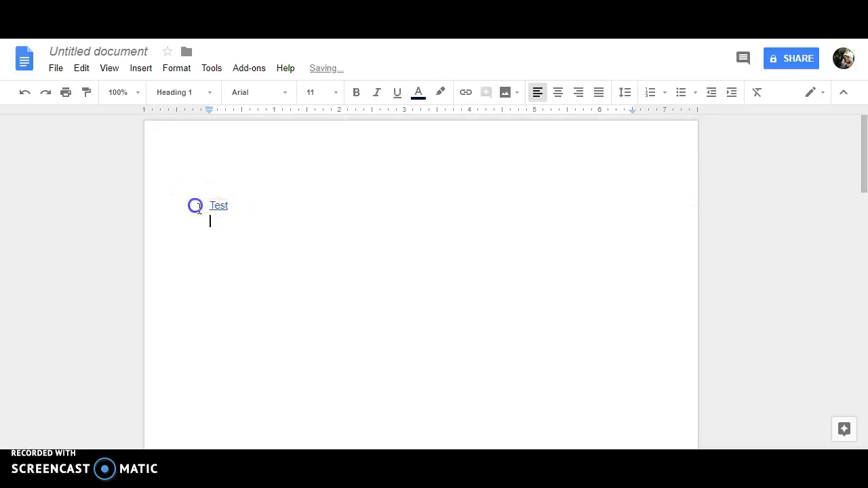
- Insert a page break after the "Test" heading and add a Heading 1 line reading "Test #2" on the new page
click(227, 210)
scroll(241, 225, down, 15)
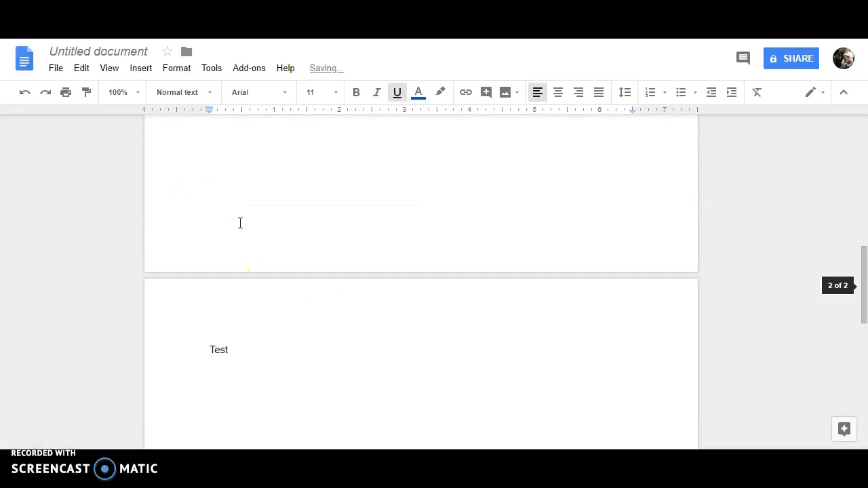
scroll(232, 255, up, 6)
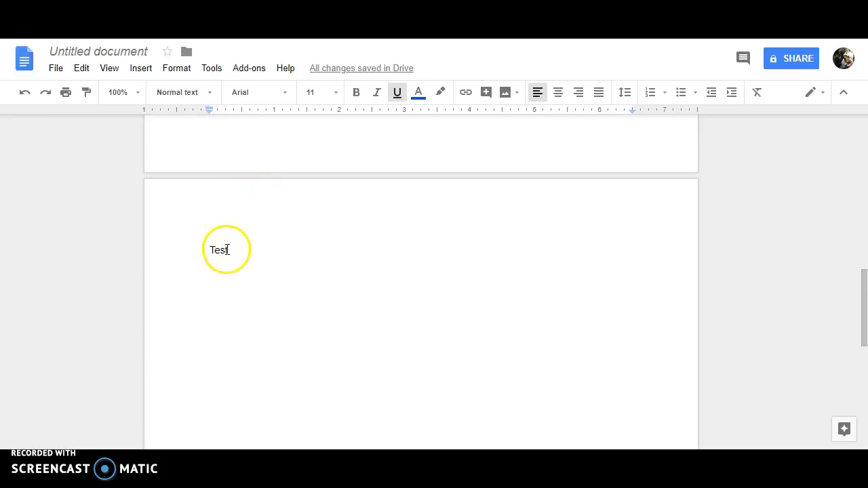
click(226, 250)
key(ctrl+Return)
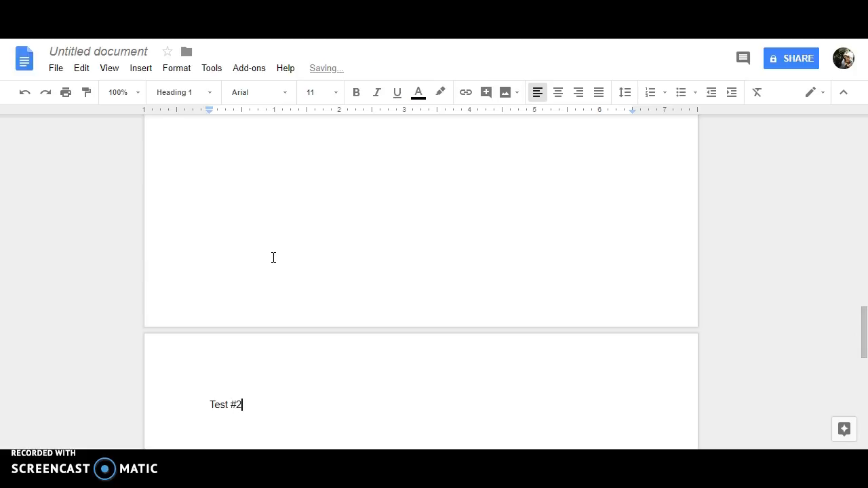
- Update the table of contents to include the "Test #2" heading
scroll(265, 226, up, 8)
click(184, 213)
click(194, 209)
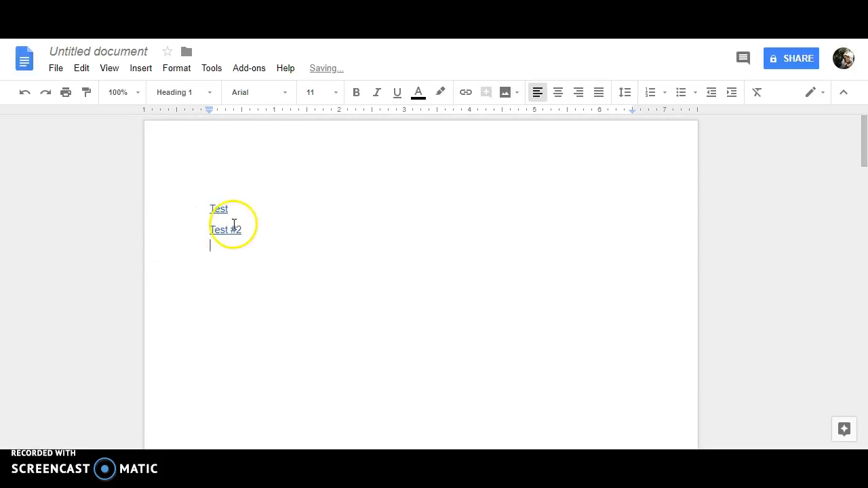
- Check the link of the "Test #2" entry, follow the "Test" entry's link to its heading, and return to the table of contents
click(222, 231)
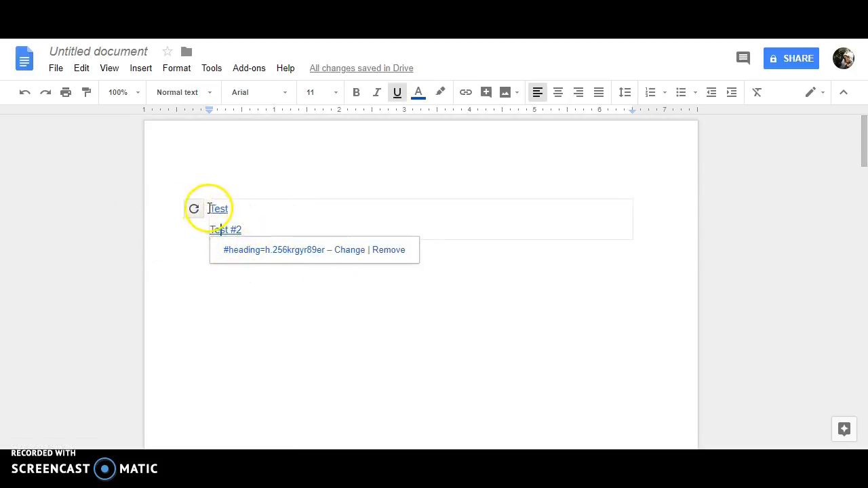
click(217, 209)
click(242, 228)
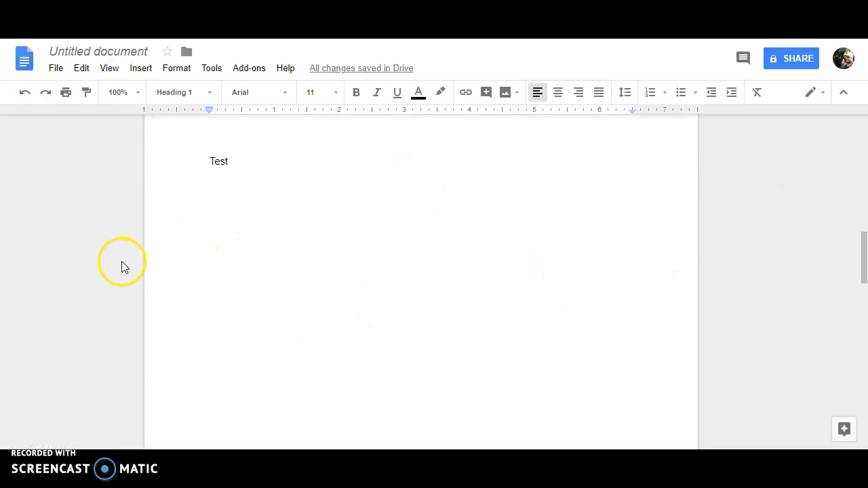
scroll(126, 242, up, 10)
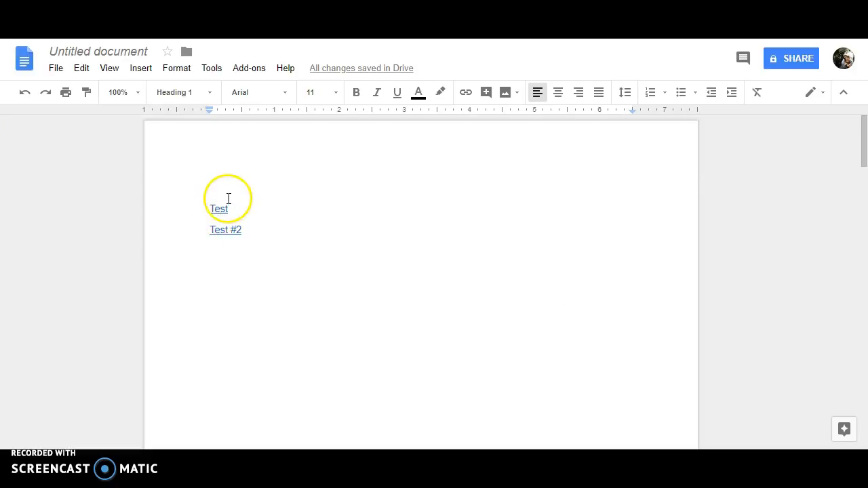